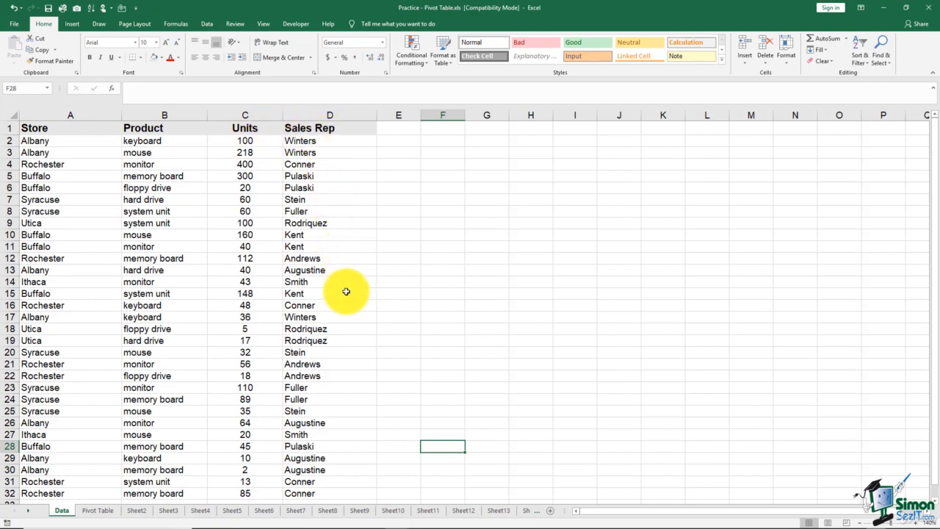
Examine the sales records on the Data sheet and the sample report on the Pivot Table sheet.
scroll(345, 293, down, 2)
scroll(345, 293, down, 4)
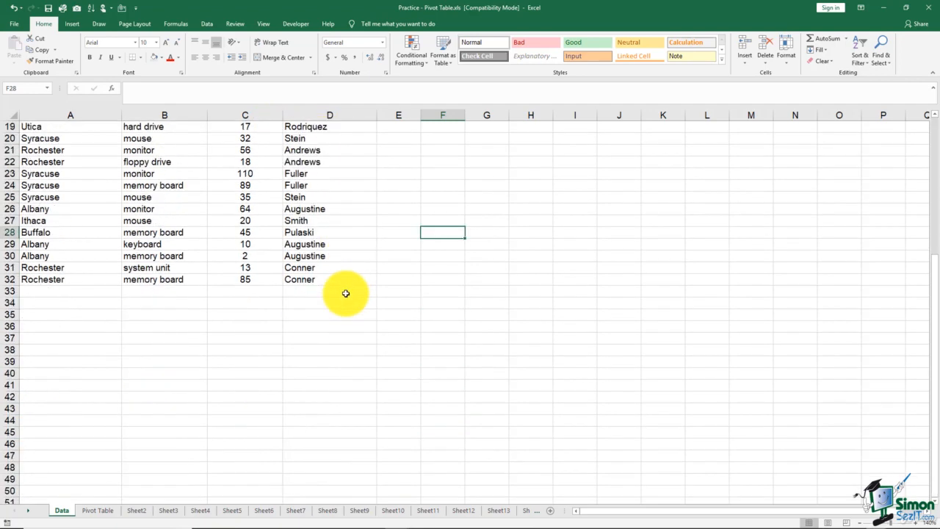
scroll(345, 293, up, 6)
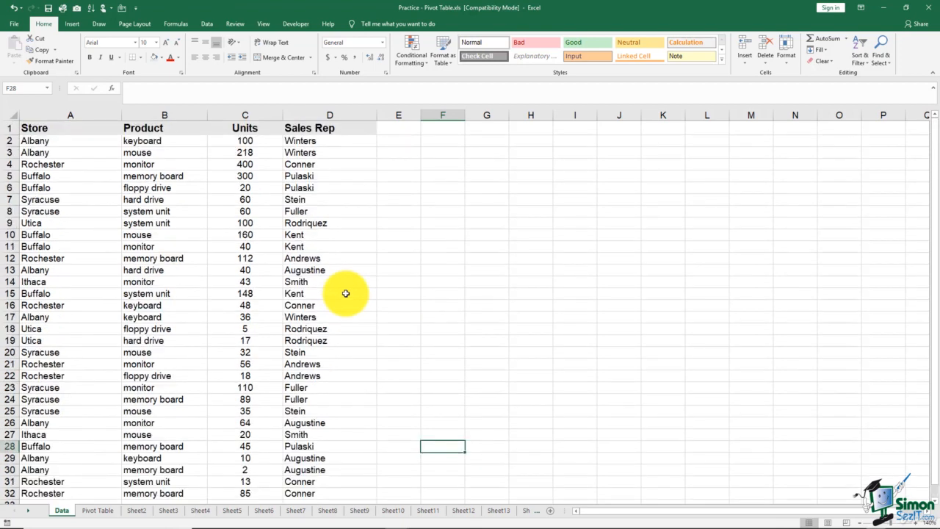
click(246, 282)
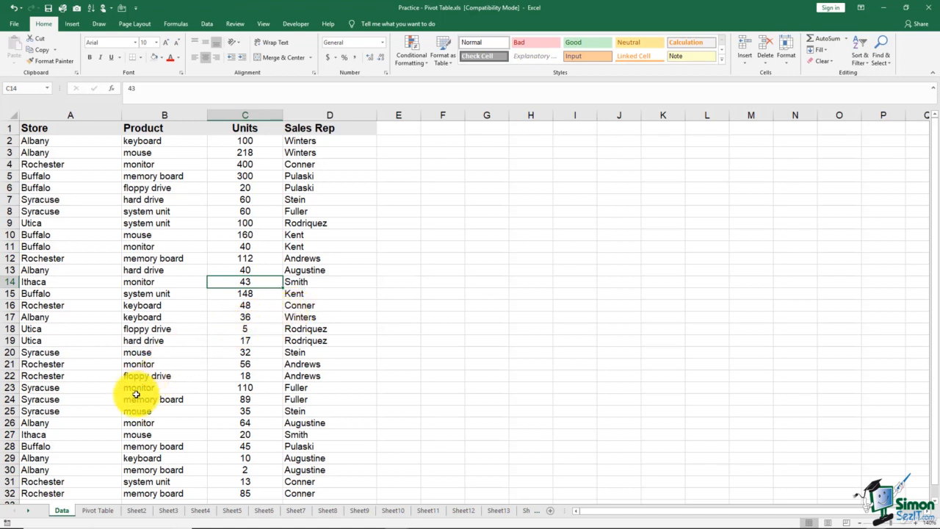
click(98, 511)
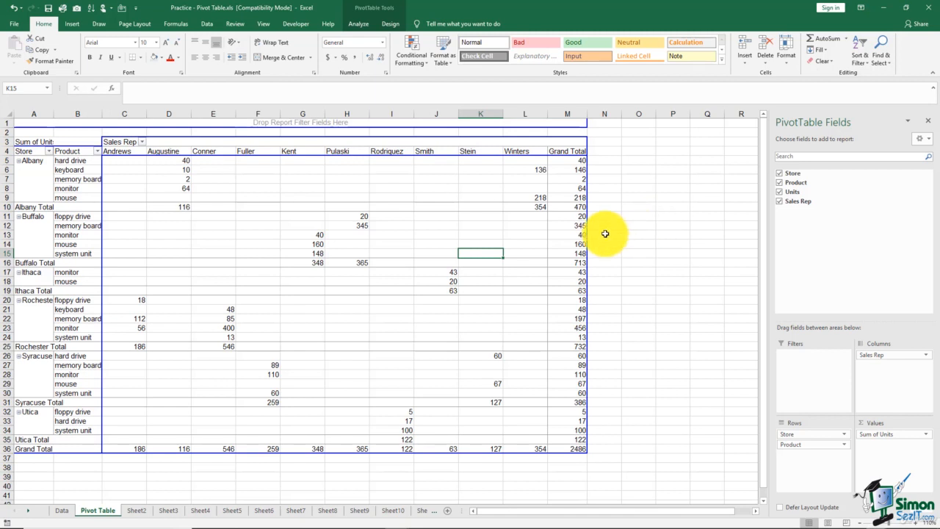
click(62, 510)
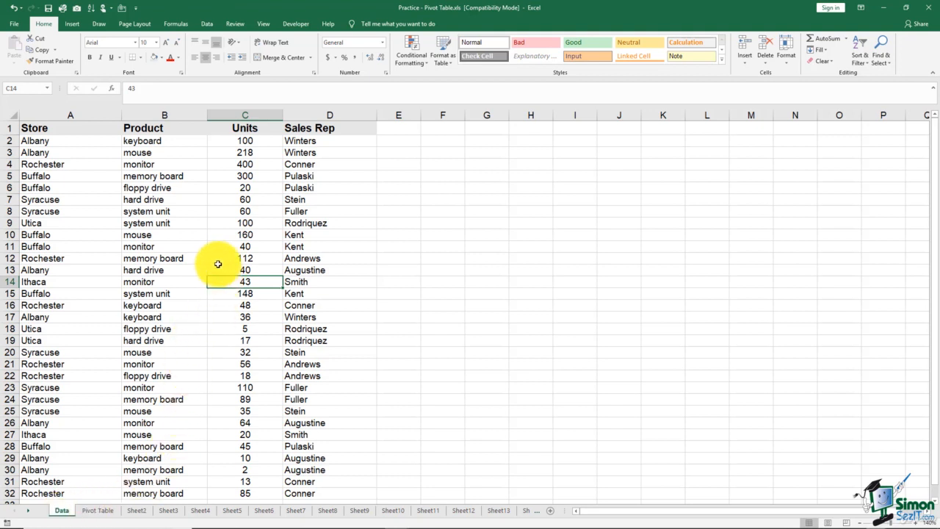
Create a PivotTable from the Data sheet range A1:D32 on a new worksheet.
click(224, 238)
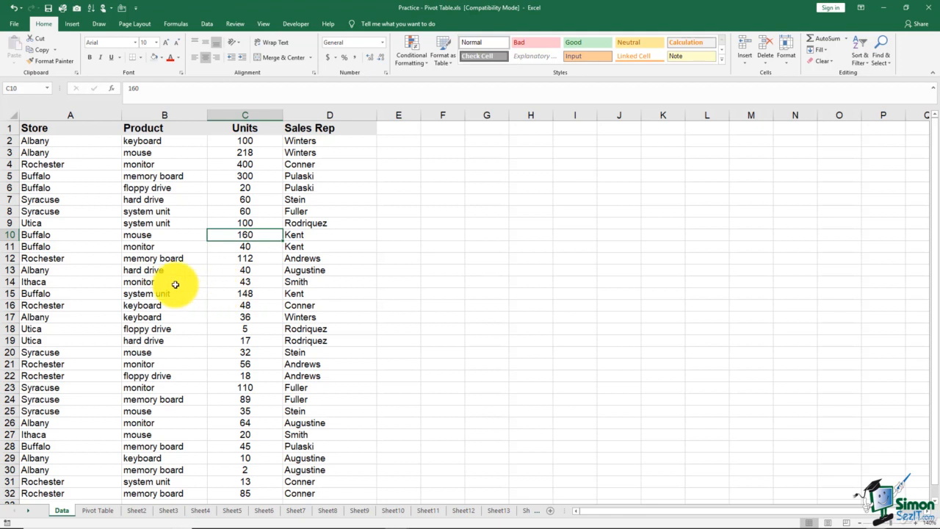
click(161, 247)
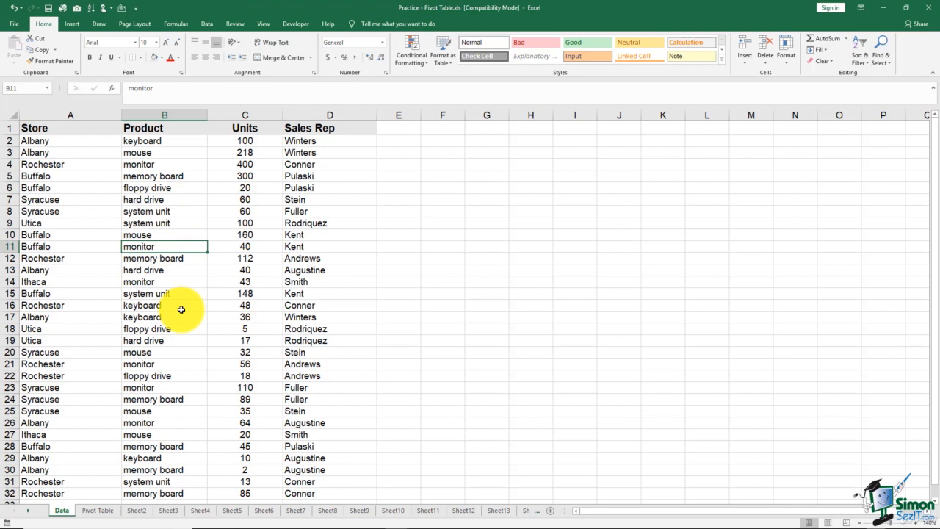
click(72, 27)
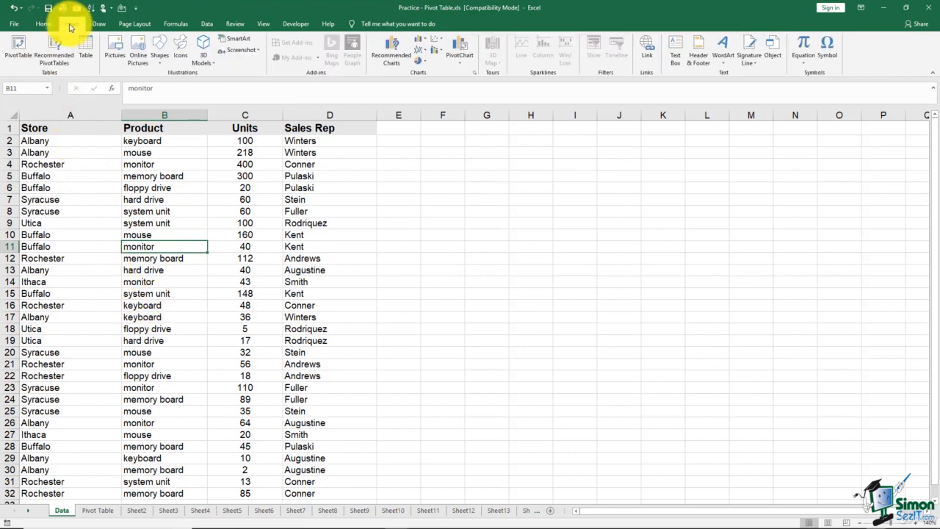
click(19, 58)
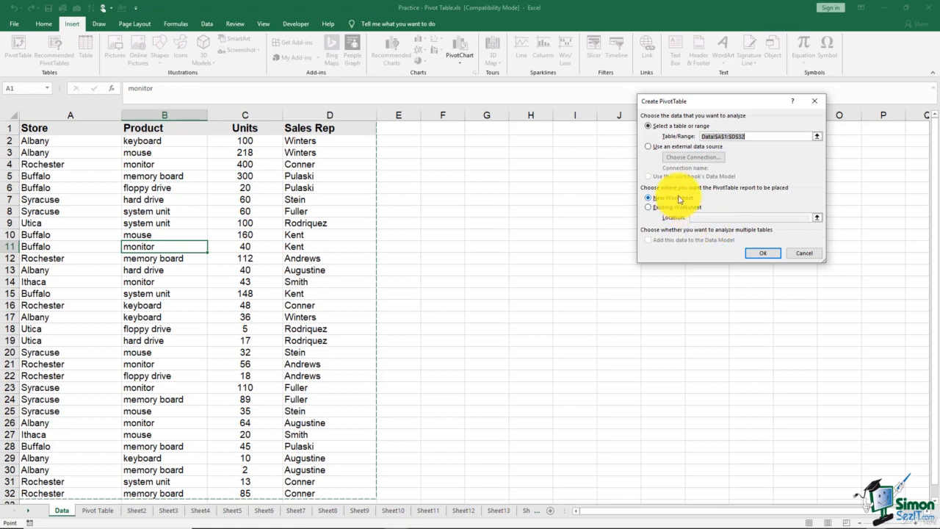
click(764, 254)
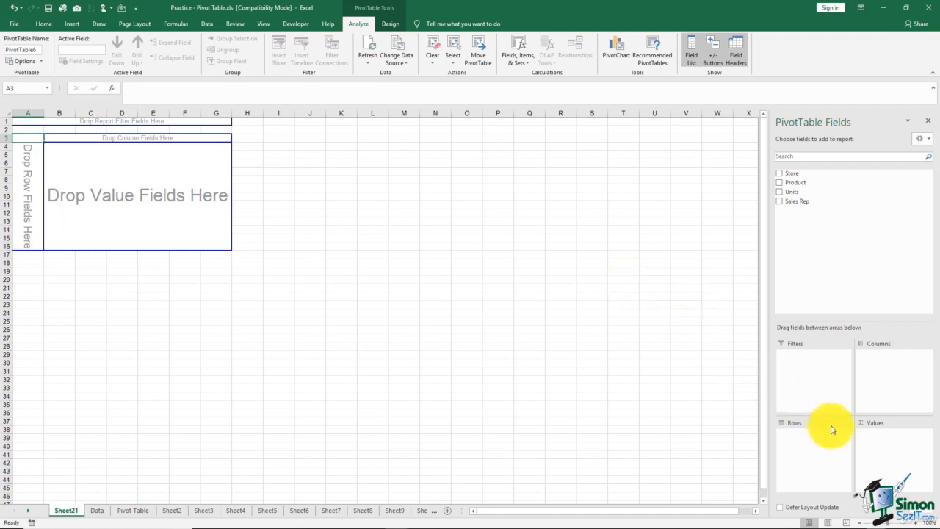
click(916, 522)
click(915, 522)
click(916, 522)
click(915, 522)
click(916, 522)
click(916, 522)
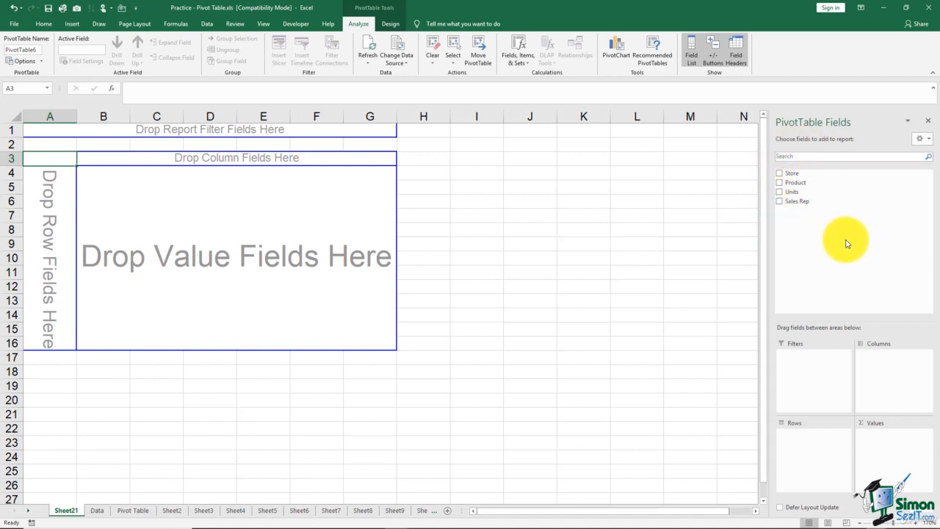
Hide the PivotTable field list and display it again.
click(928, 123)
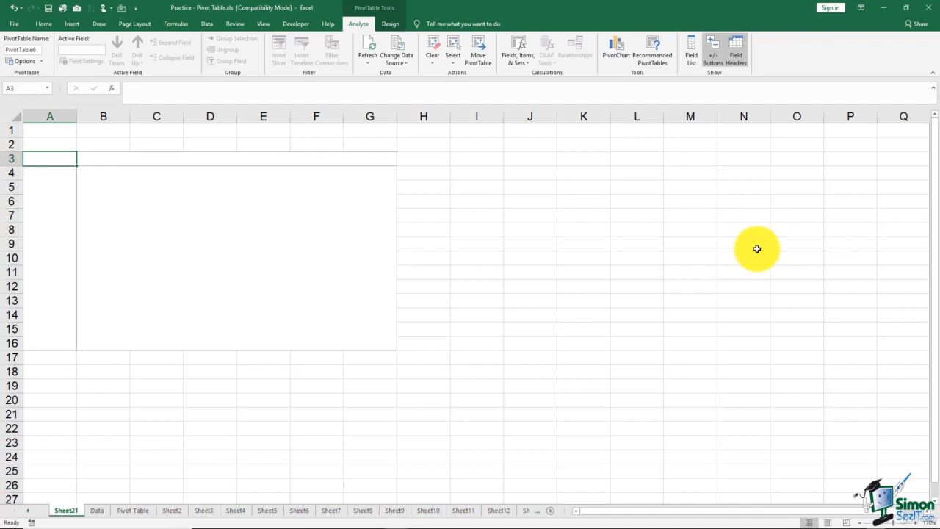
click(368, 255)
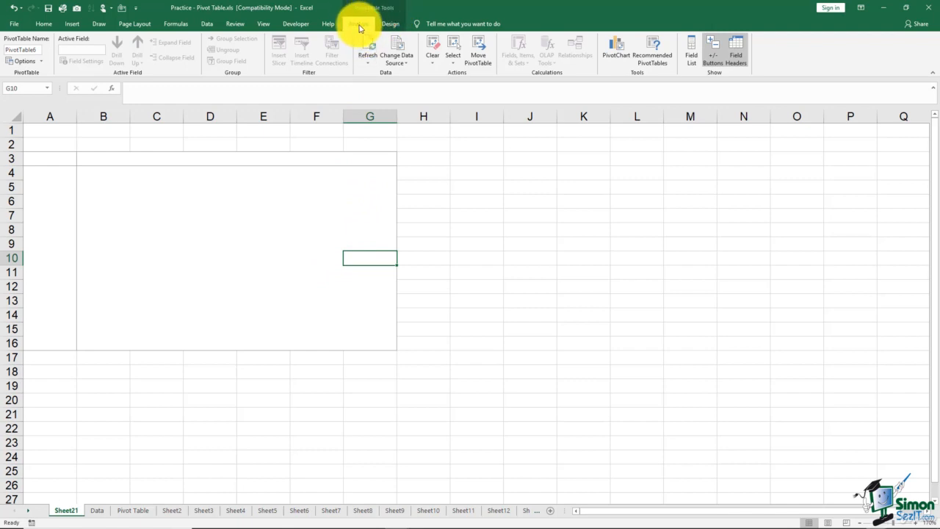
click(694, 68)
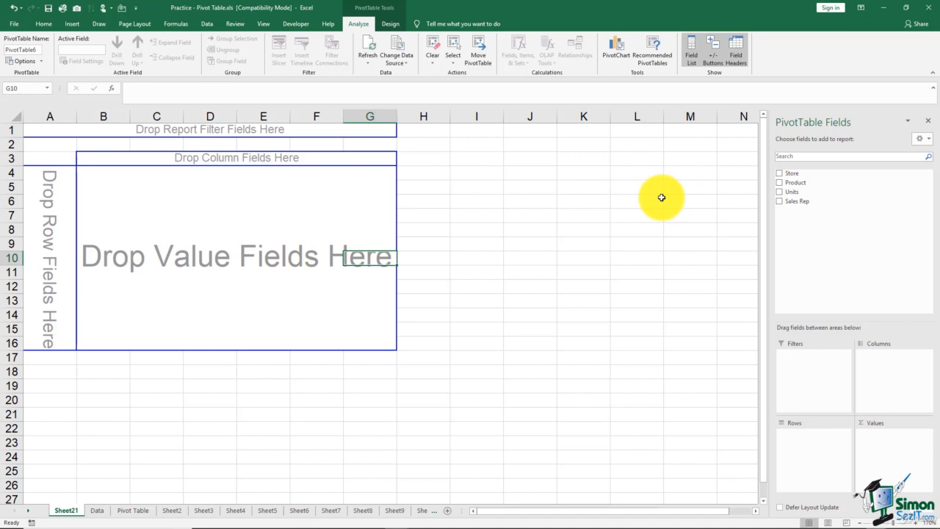
Lay out the PivotTable with Sales Rep as rows, Store as columns and Units as summed values.
drag(795, 201, 55, 184)
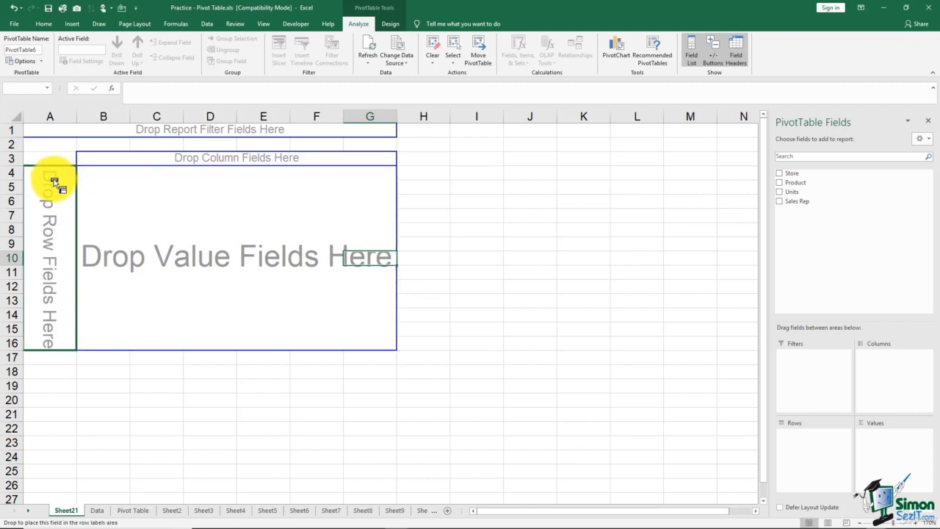
drag(54, 182, 54, 182)
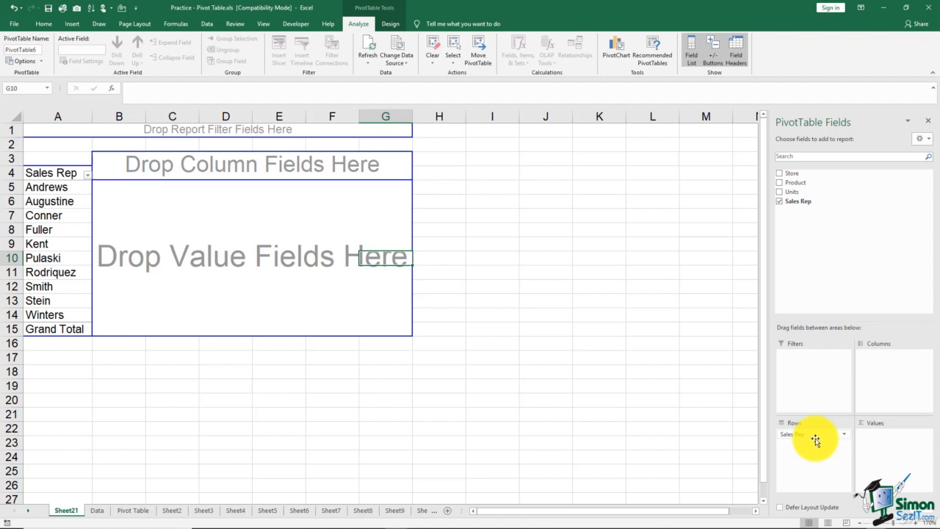
mouse_move(815, 439)
mouse_down()
mouse_move(789, 199)
mouse_move(801, 273)
mouse_move(804, 439)
mouse_up()
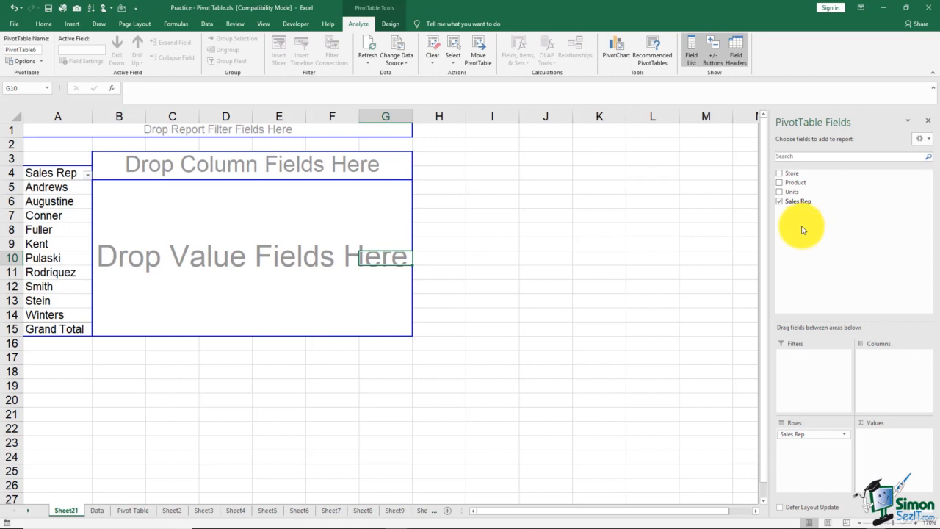
drag(796, 177, 346, 169)
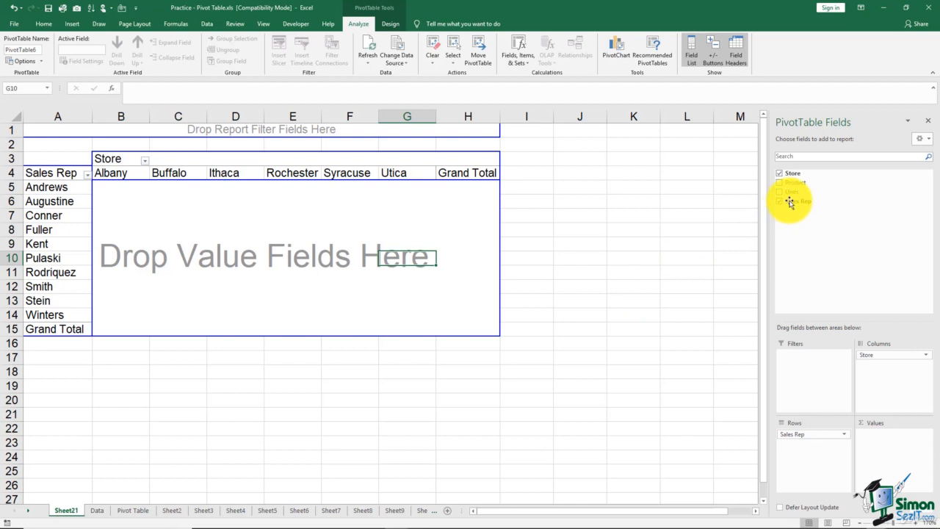
drag(793, 195, 379, 244)
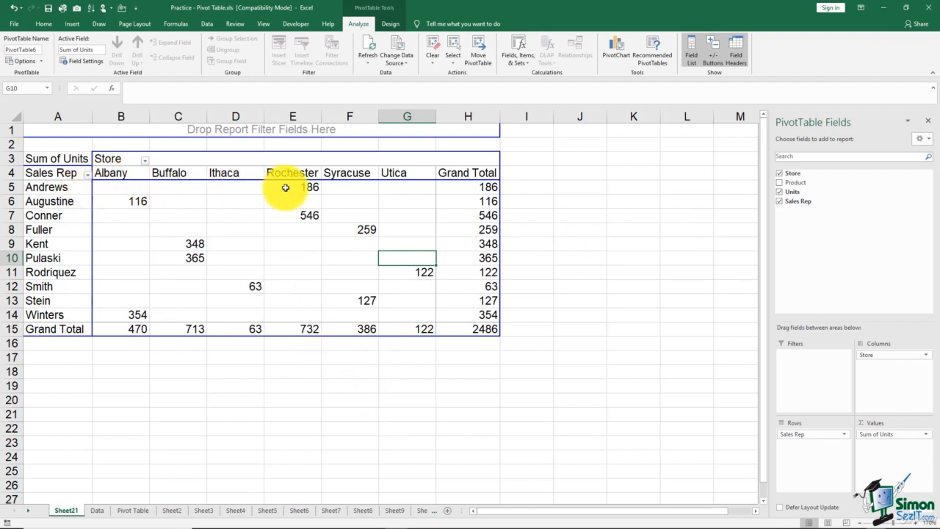
Add Product as the report filter and filter the PivotTable to floppy drive.
mouse_move(285, 187)
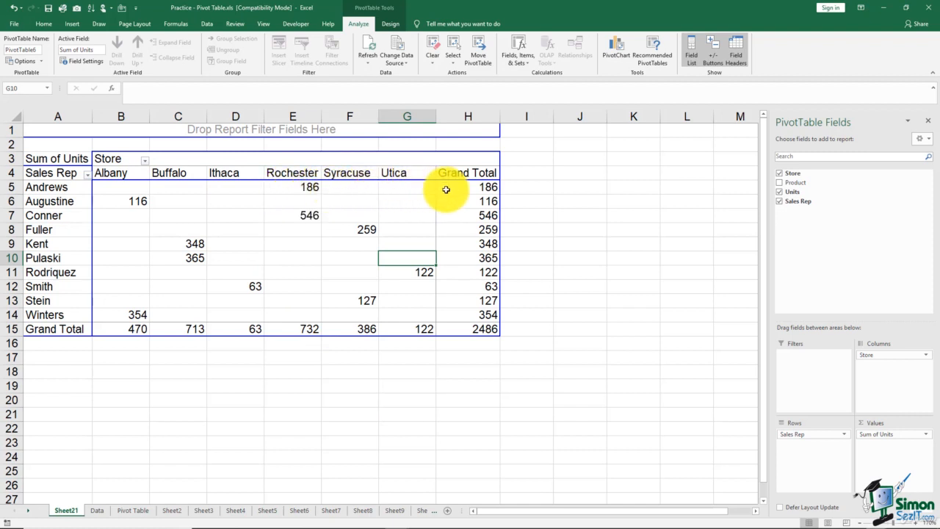
mouse_move(447, 188)
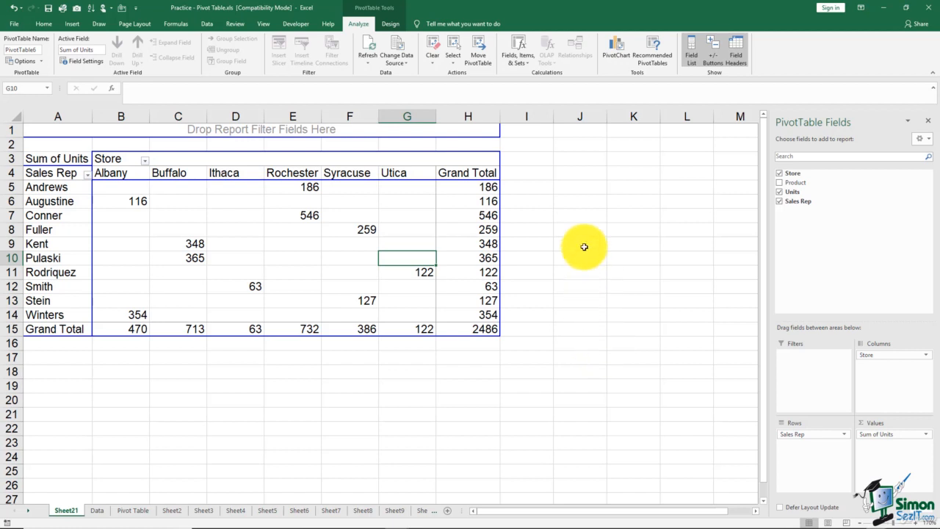
drag(793, 183, 315, 131)
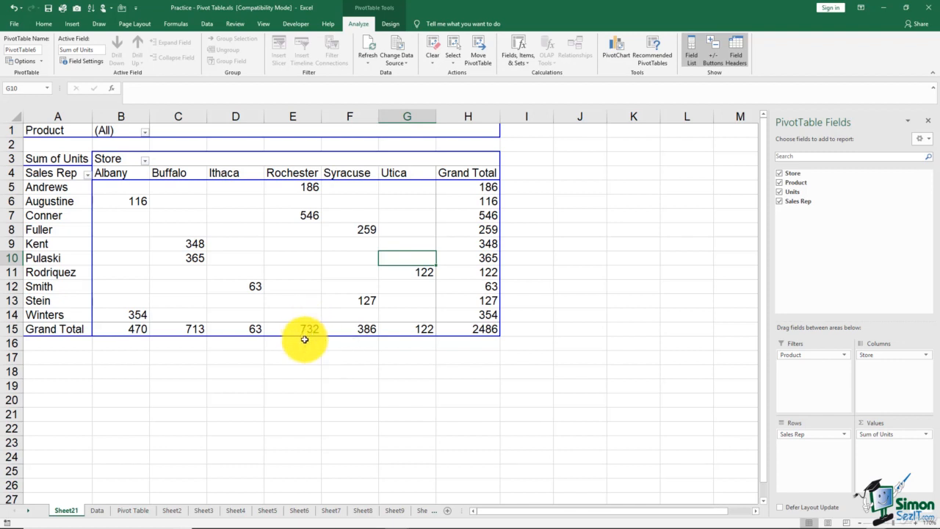
click(145, 134)
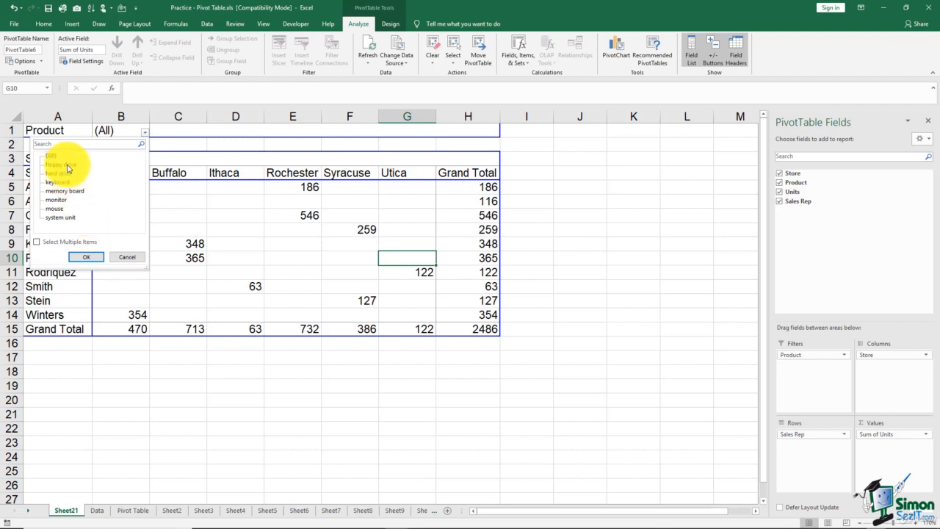
click(68, 166)
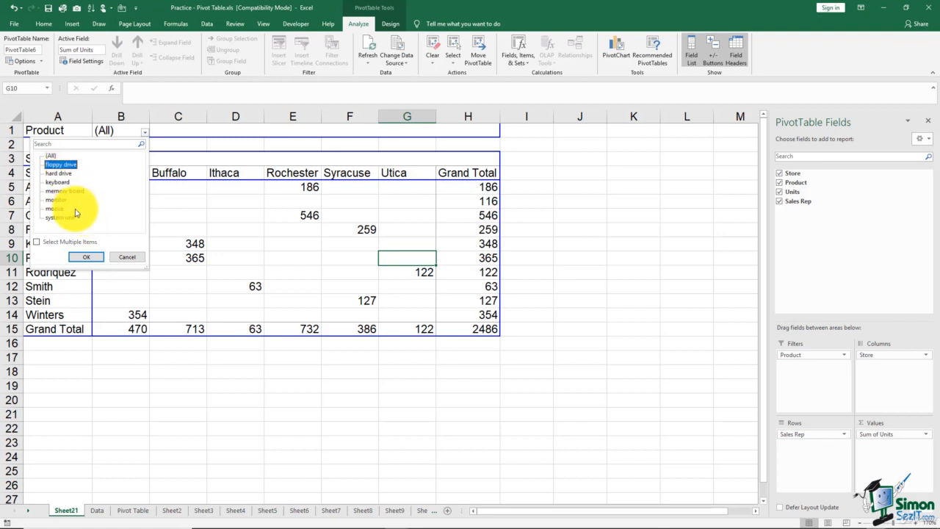
click(86, 257)
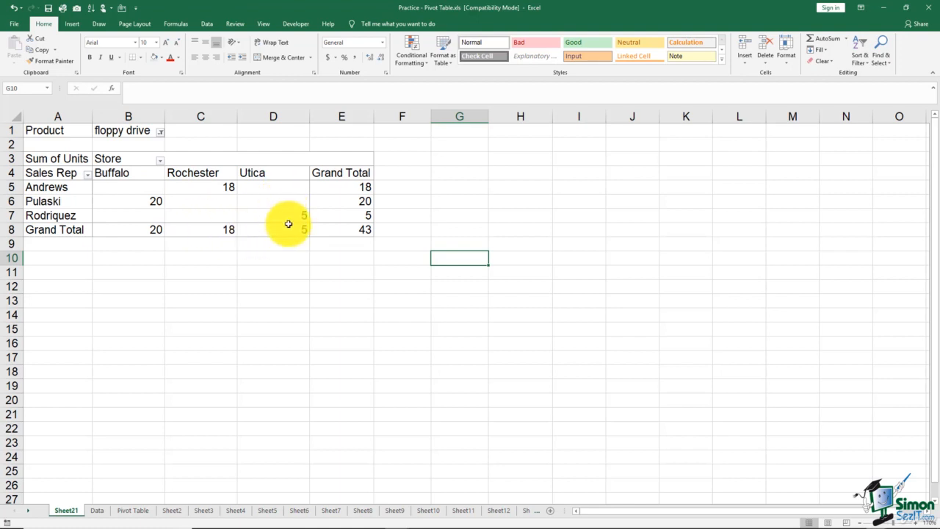
Change the Product report filter to hard drive.
mouse_move(289, 224)
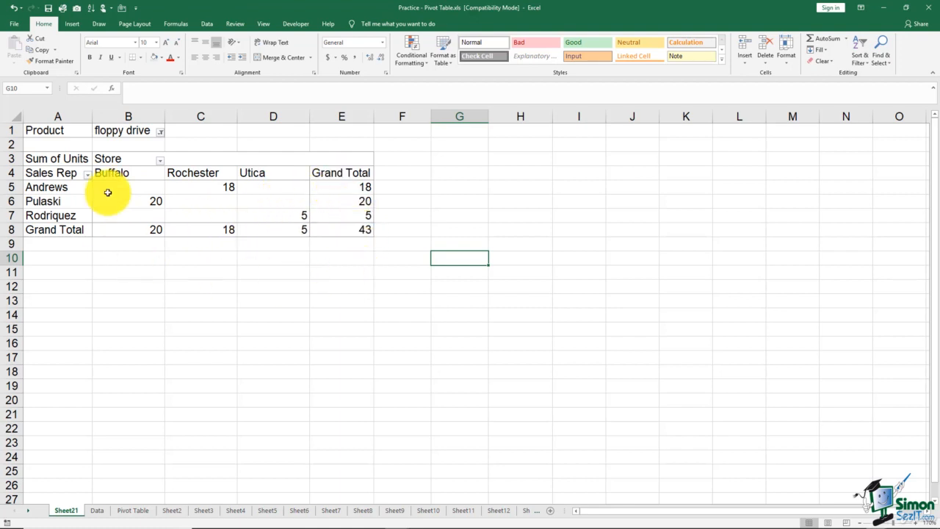
click(160, 136)
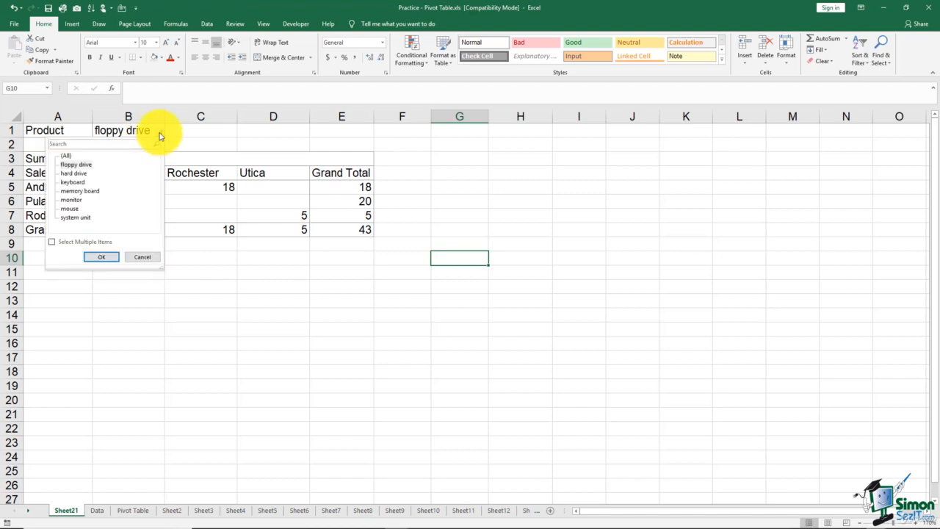
click(77, 173)
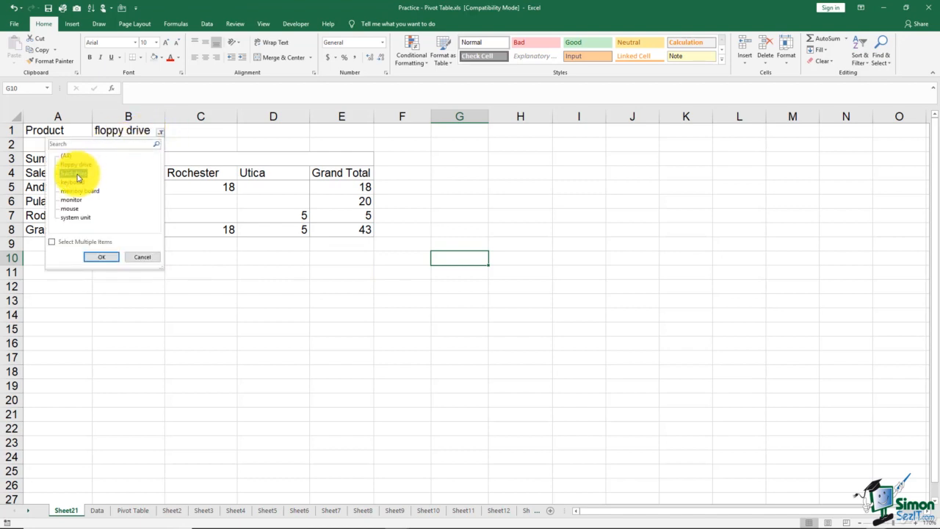
click(101, 257)
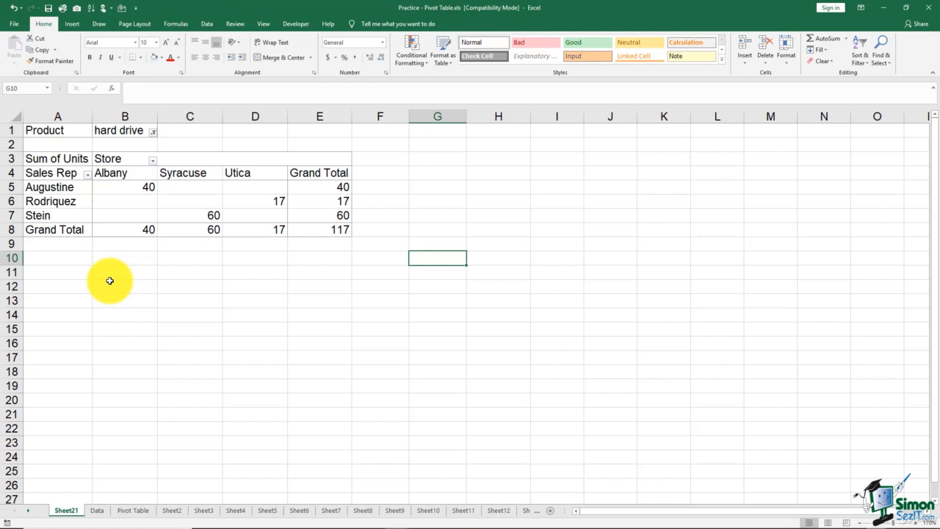
Remove the Product, Sales Rep, Units and Store fields from the PivotTable to empty its layout.
click(130, 204)
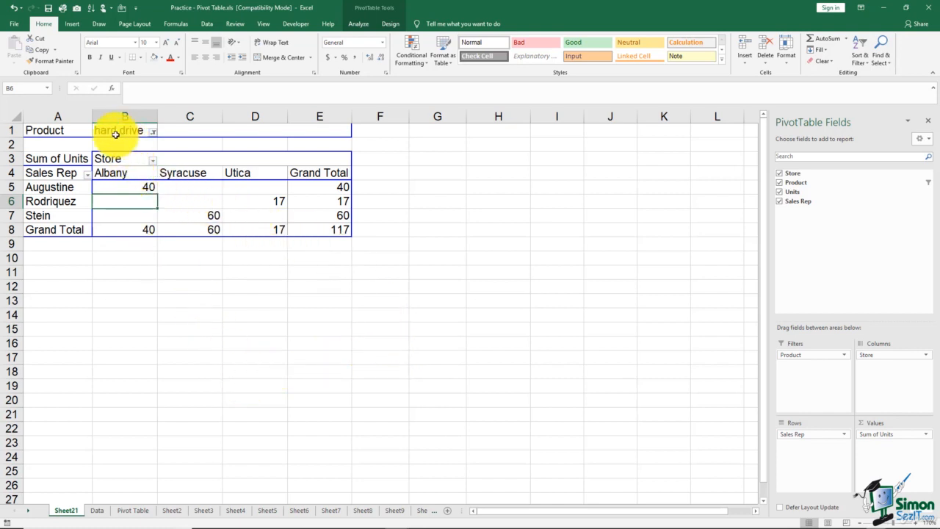
drag(75, 131, 434, 164)
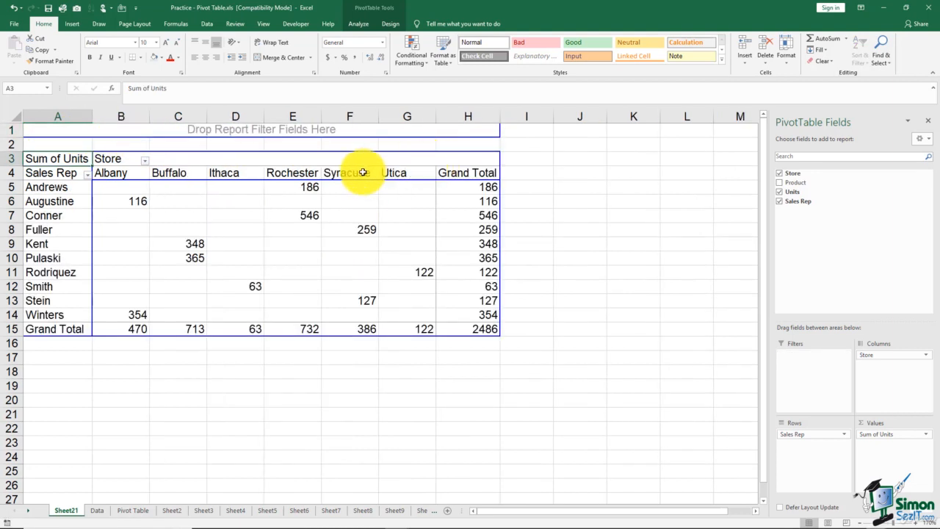
click(59, 172)
drag(65, 174, 579, 210)
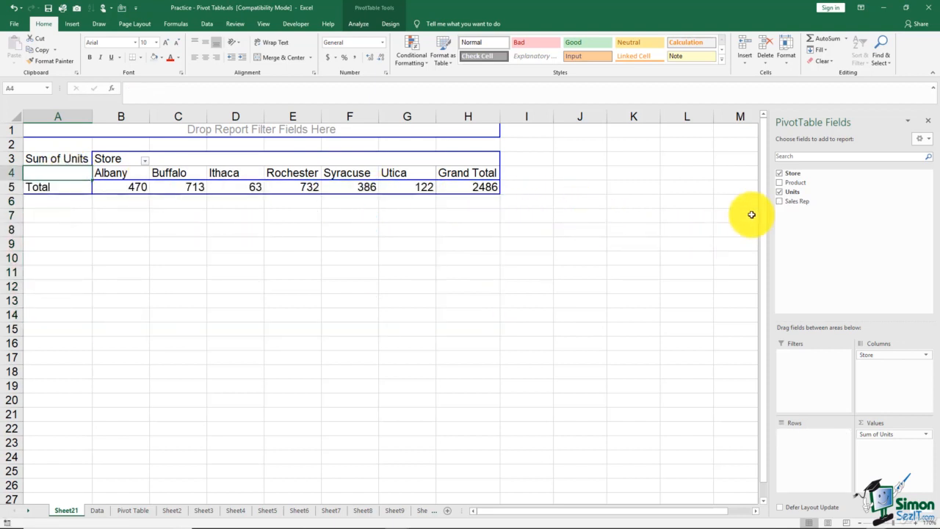
click(779, 192)
click(779, 175)
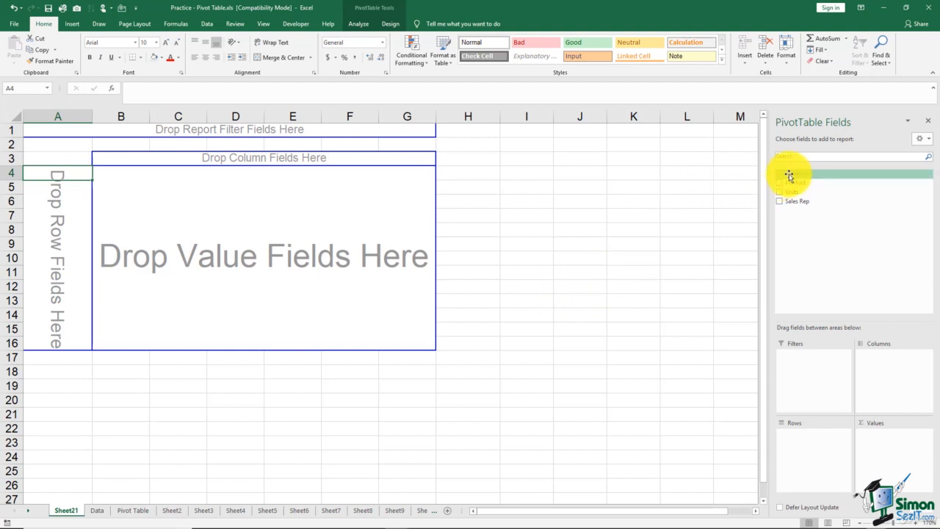
Lay out the PivotTable with Store as report filter, Product as rows, Sales Rep as columns and Units as summed values.
drag(795, 182, 217, 130)
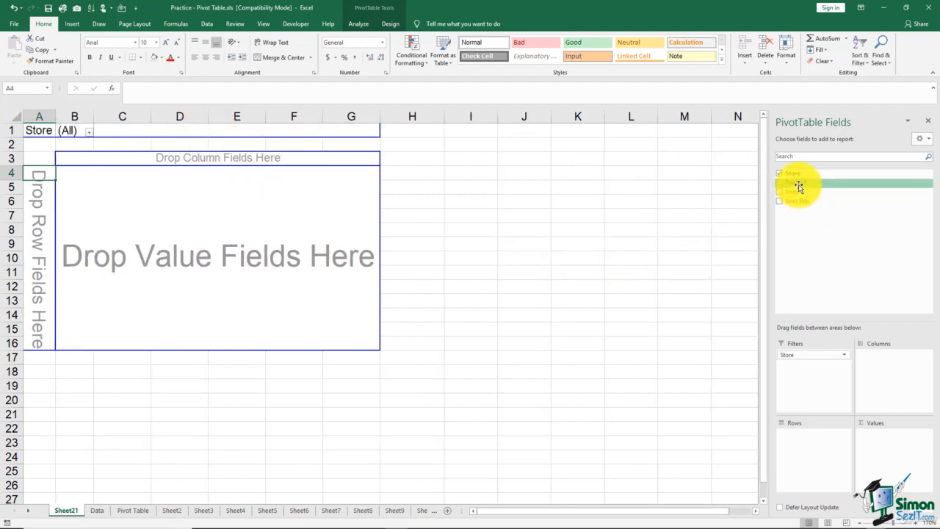
drag(798, 186, 38, 189)
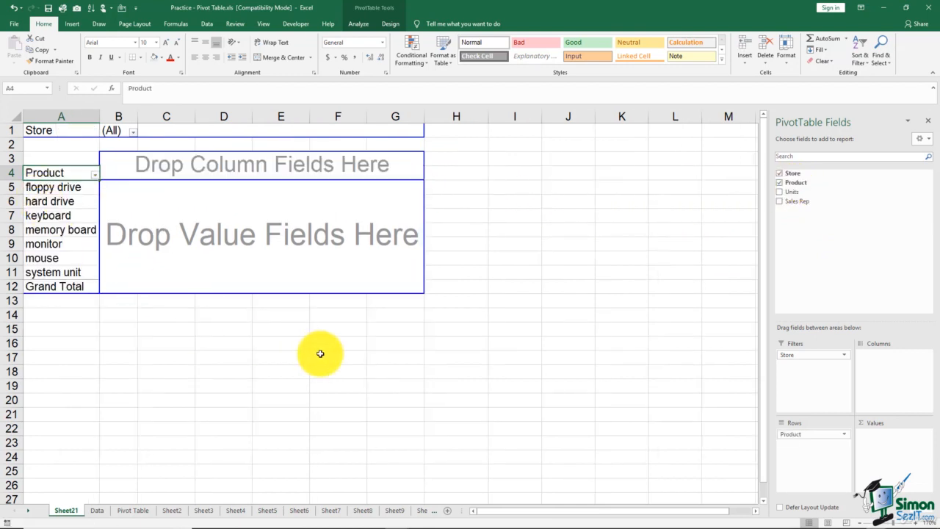
drag(808, 199, 301, 169)
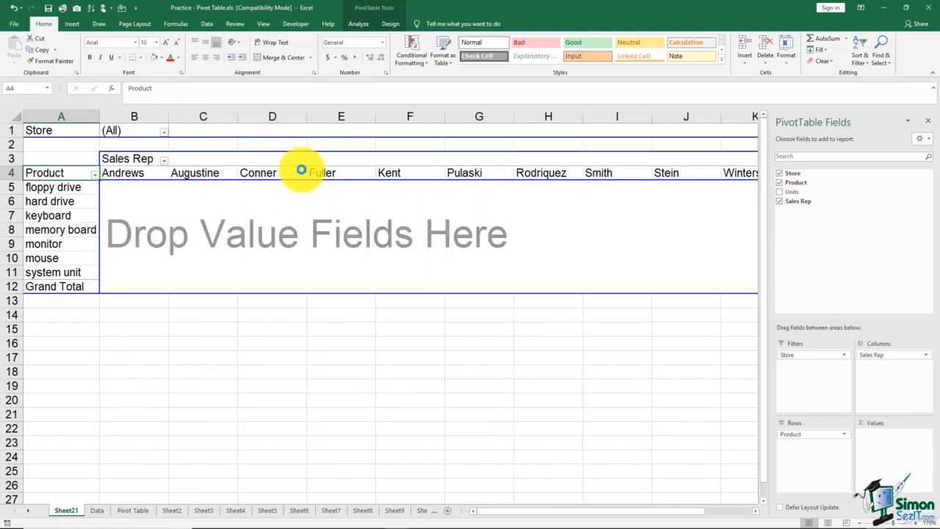
drag(791, 192, 576, 236)
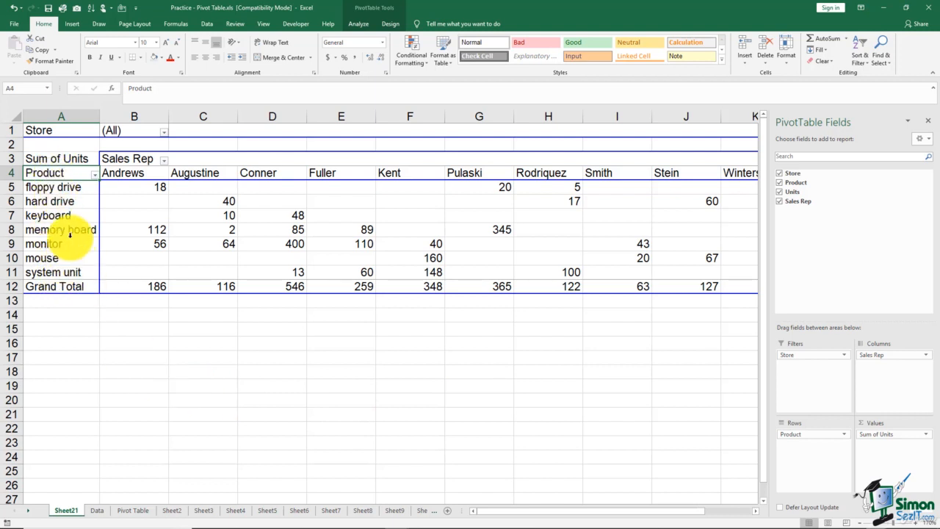
click(132, 188)
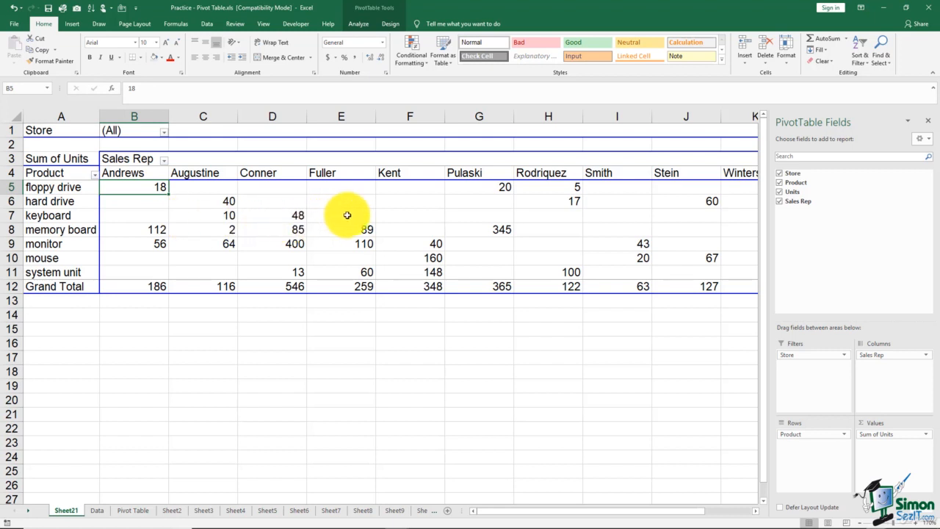
click(220, 201)
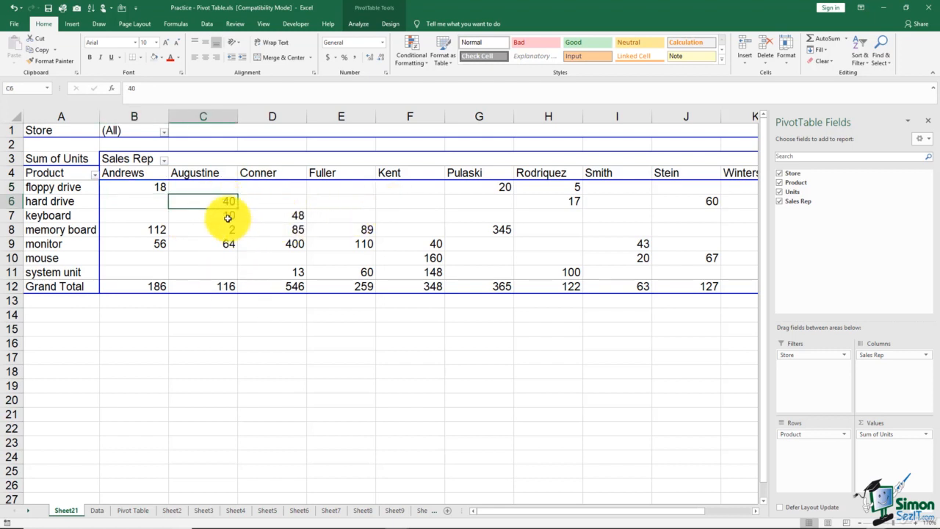
click(224, 216)
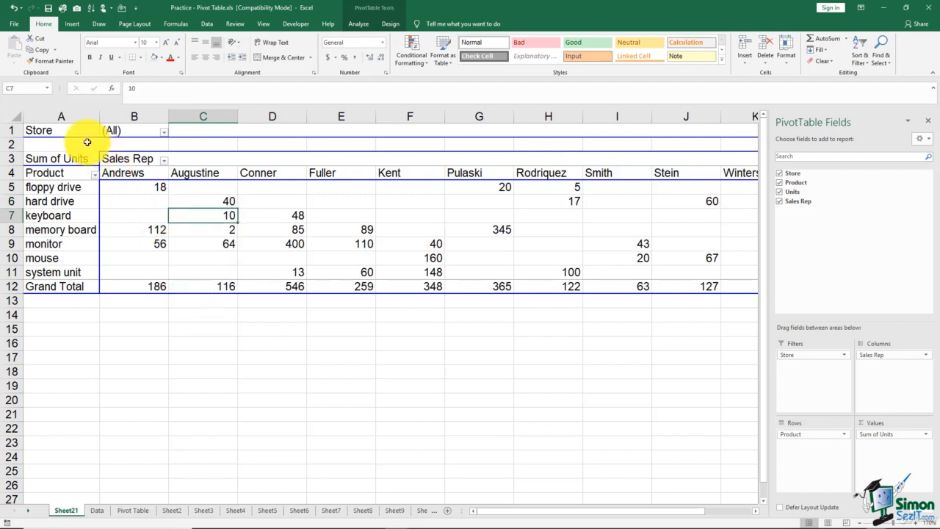
Filter the PivotTable to the Syracuse store with the Store report filter.
click(165, 132)
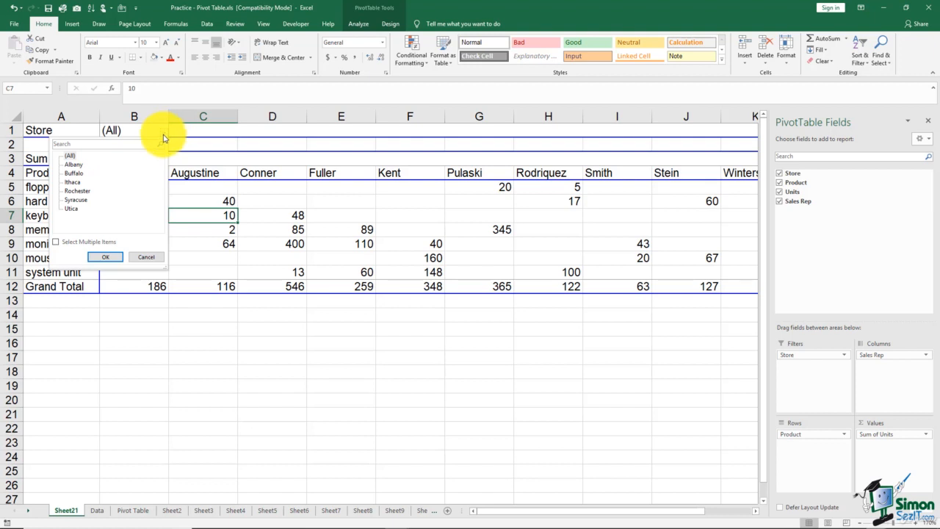
click(75, 199)
click(108, 261)
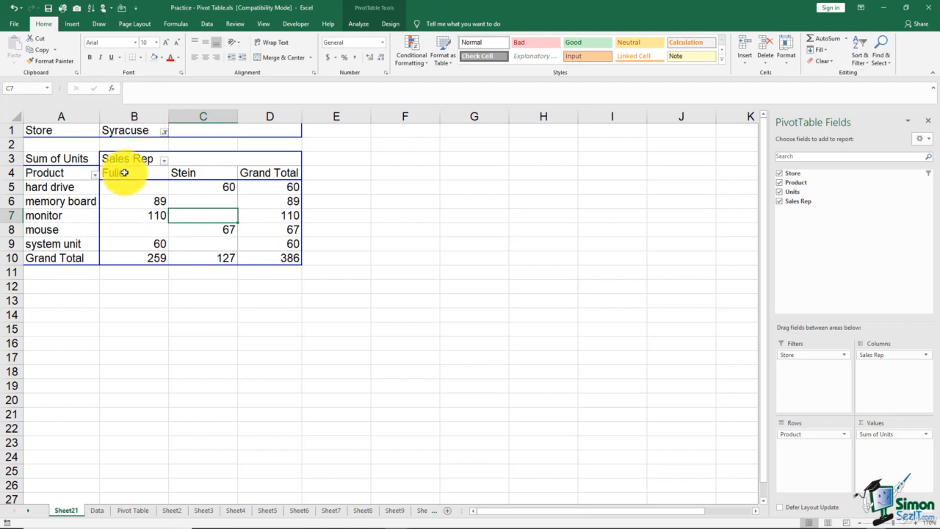
click(224, 312)
click(230, 206)
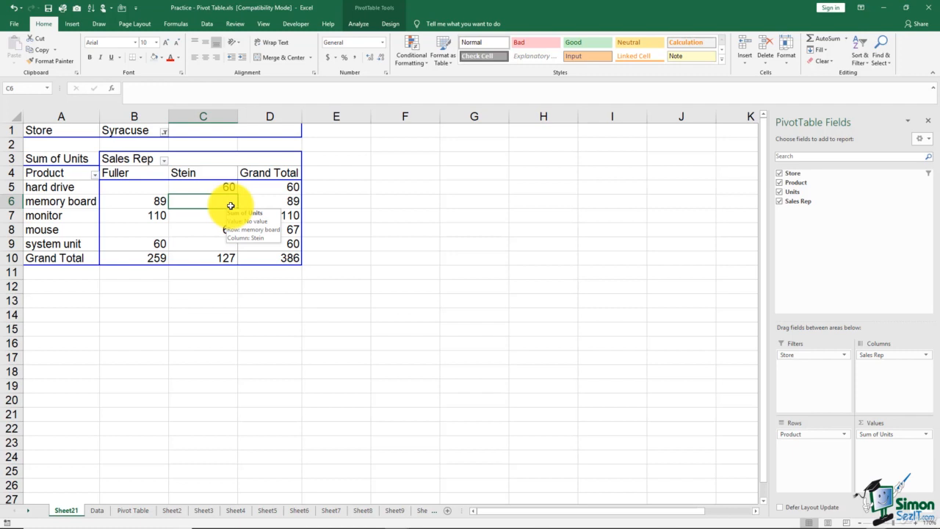
Try the Currency number format with 2 decimal places and the $ symbol on the Sum of Units field, and undo it.
click(83, 157)
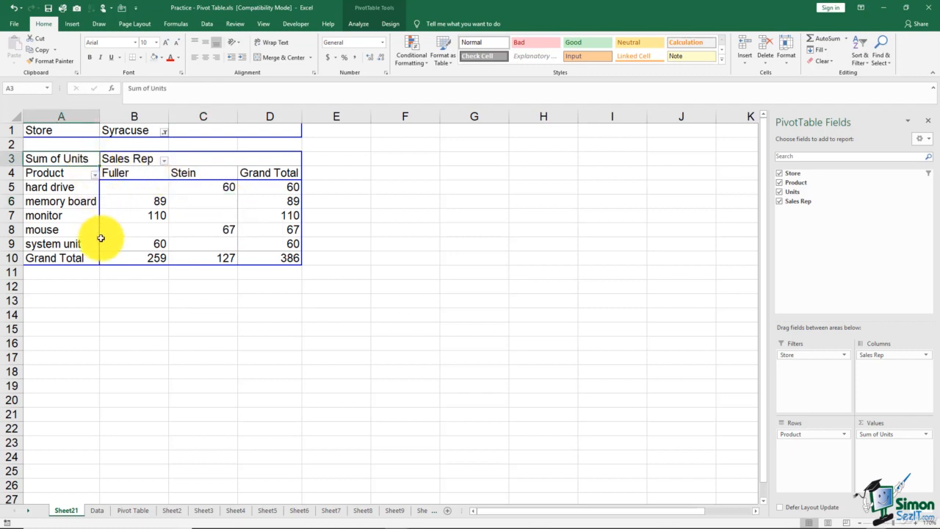
mouse_move(101, 238)
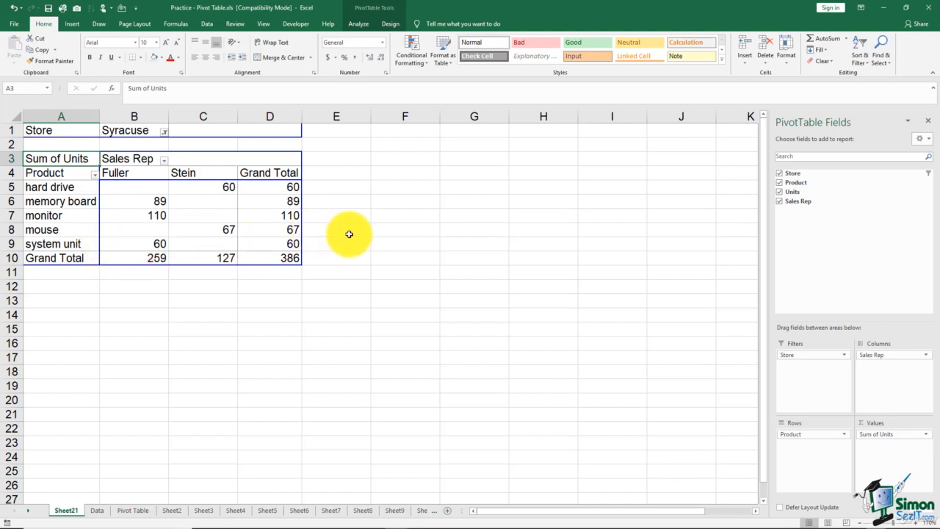
click(360, 19)
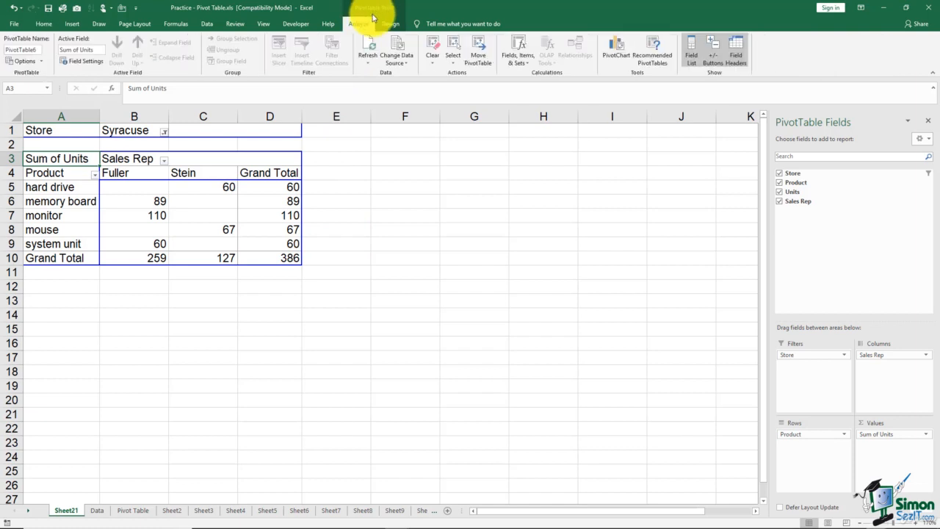
click(87, 64)
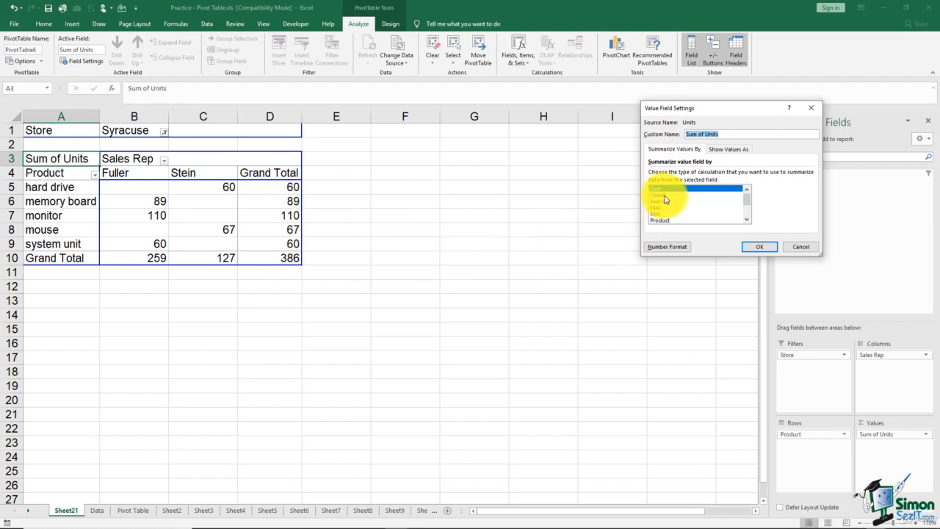
click(746, 219)
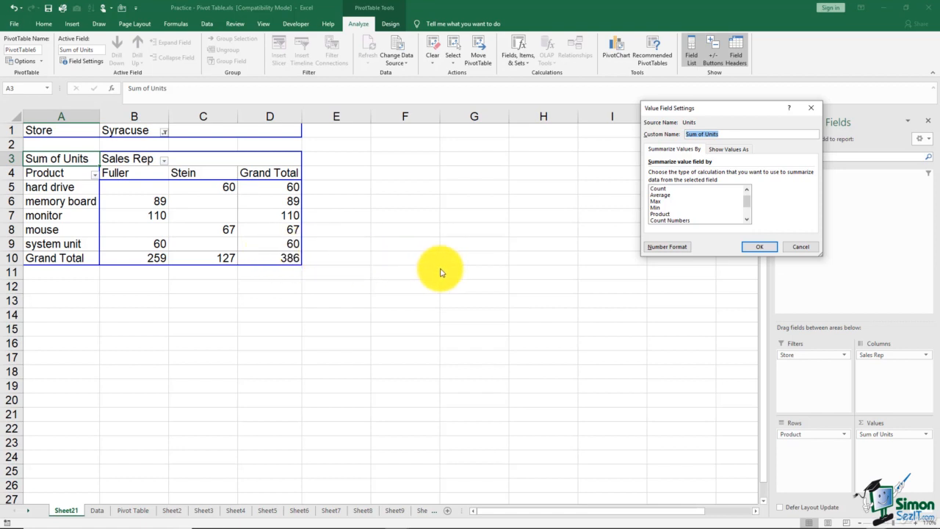
click(669, 248)
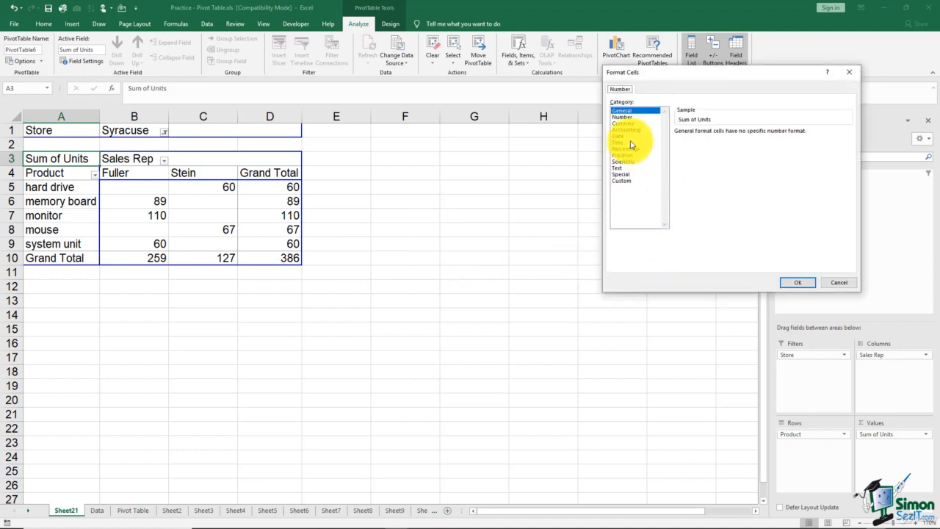
click(625, 124)
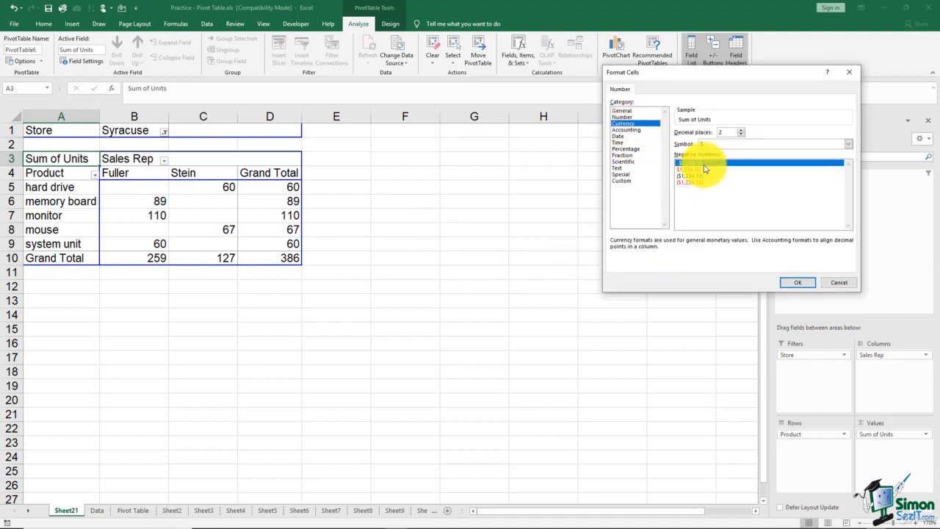
click(793, 282)
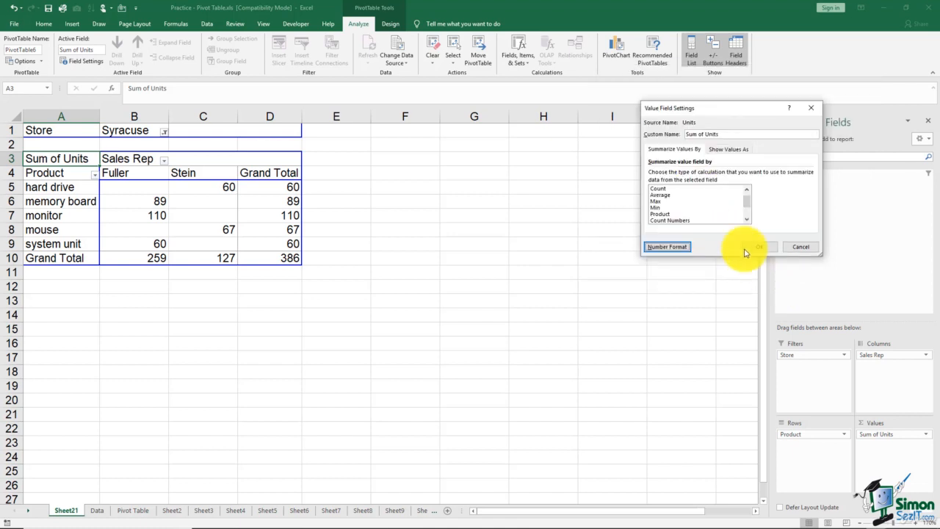
click(759, 248)
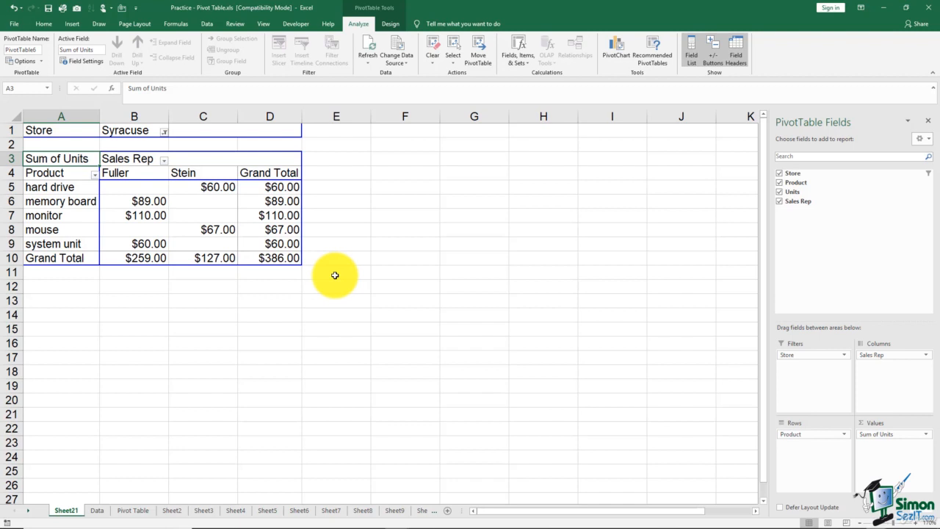
click(14, 7)
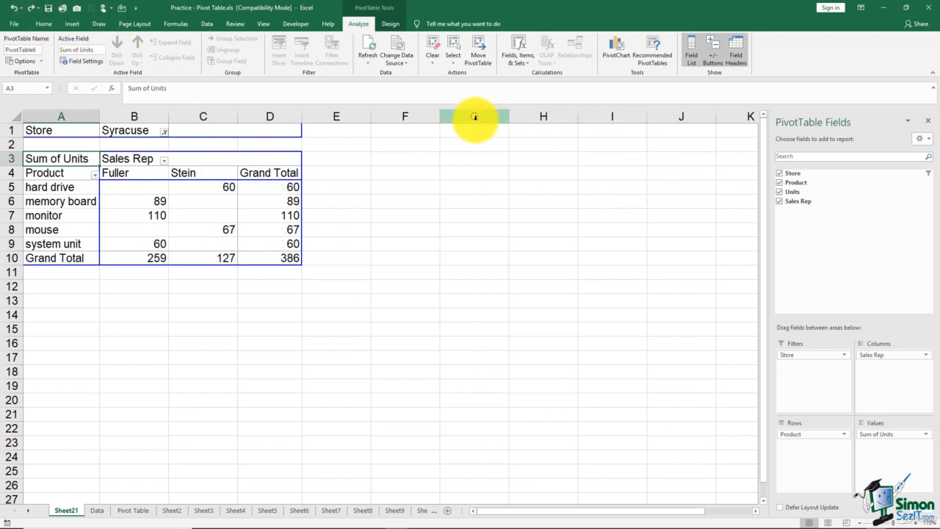
Examine the Show Values As calculation options in the Sum of Units field settings and cancel without choosing one.
click(81, 61)
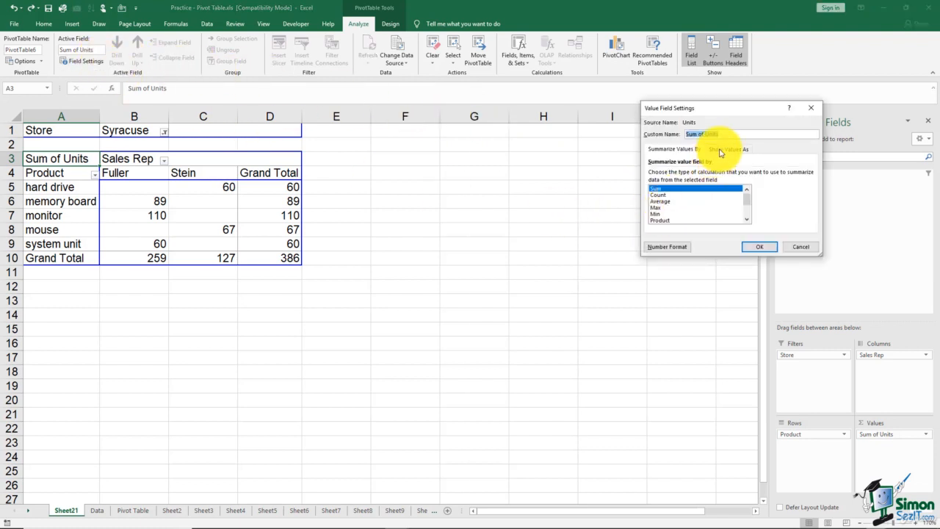
click(717, 150)
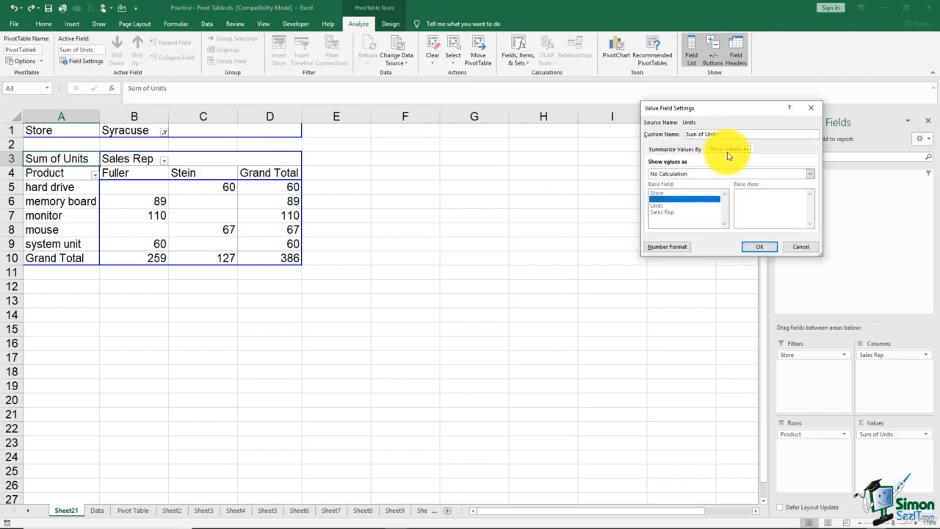
click(810, 174)
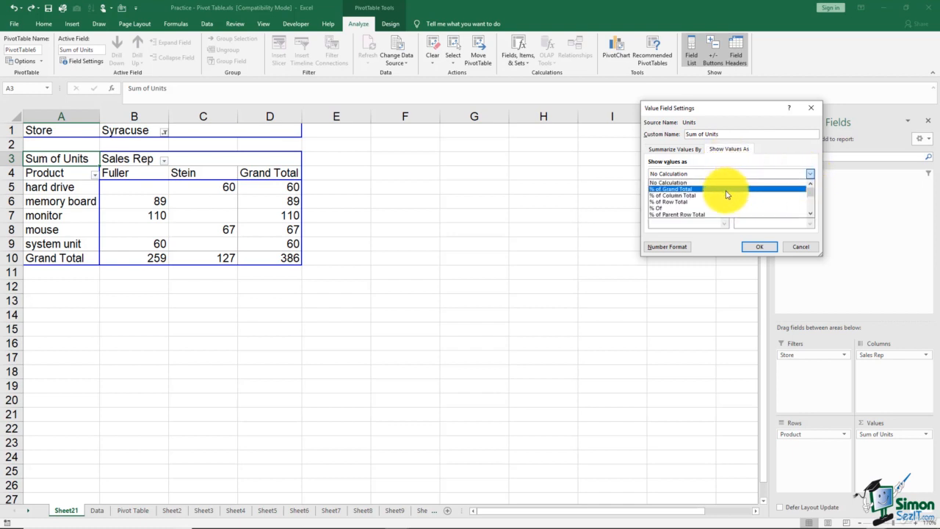
scroll(727, 193, down, 4)
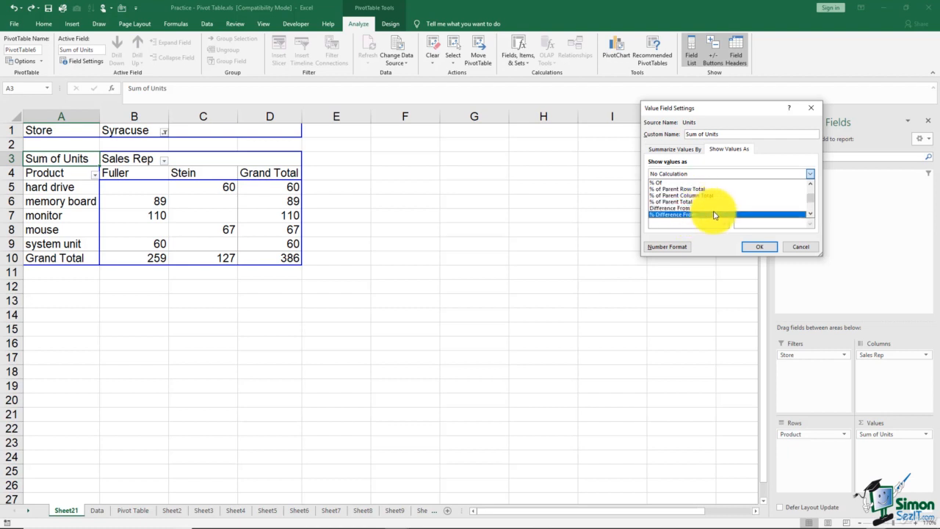
click(800, 251)
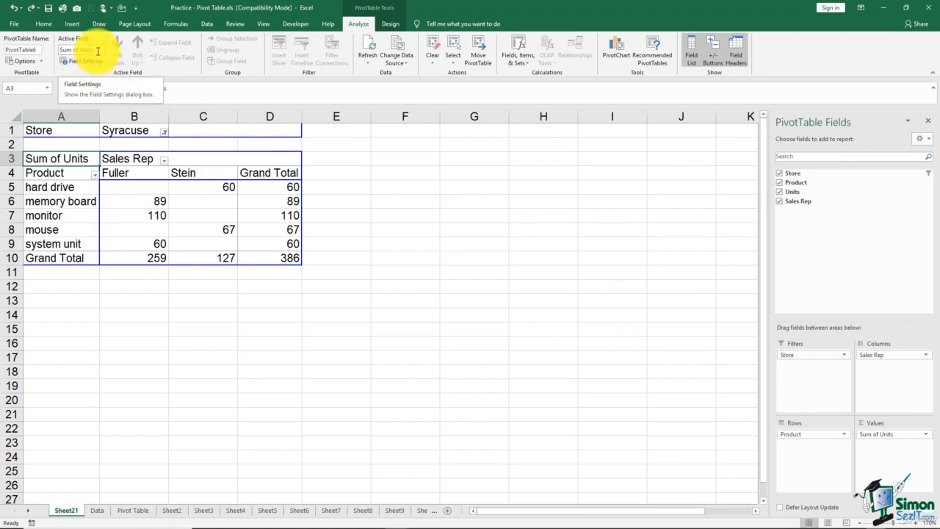
Rename the Sum of Units value field to "# of Units Sold" and widen column A.
click(97, 49)
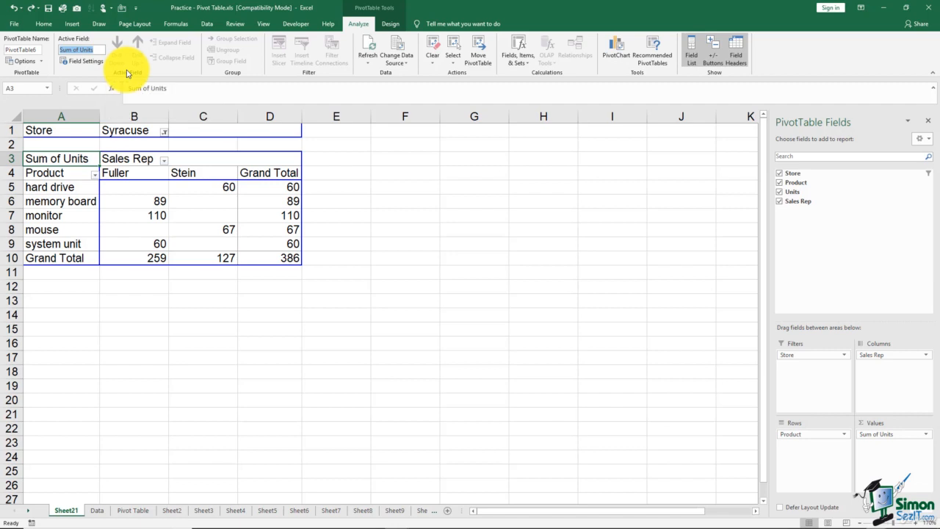
text(# of Units Sol)
key(BackSpace)
key(Return)
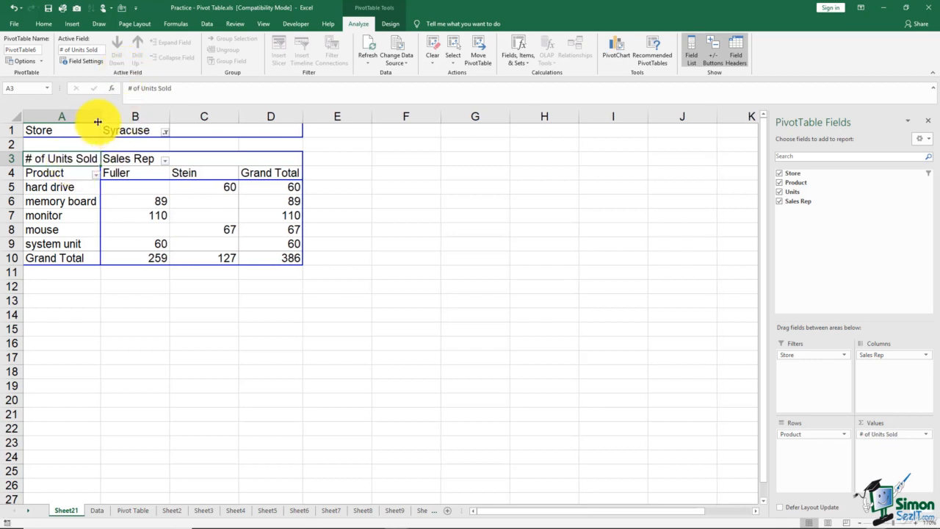
drag(98, 121, 116, 120)
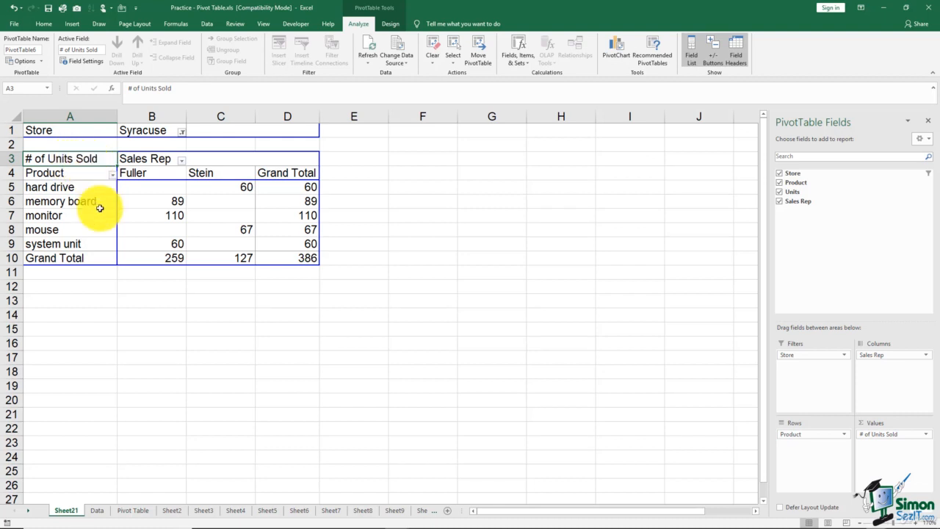